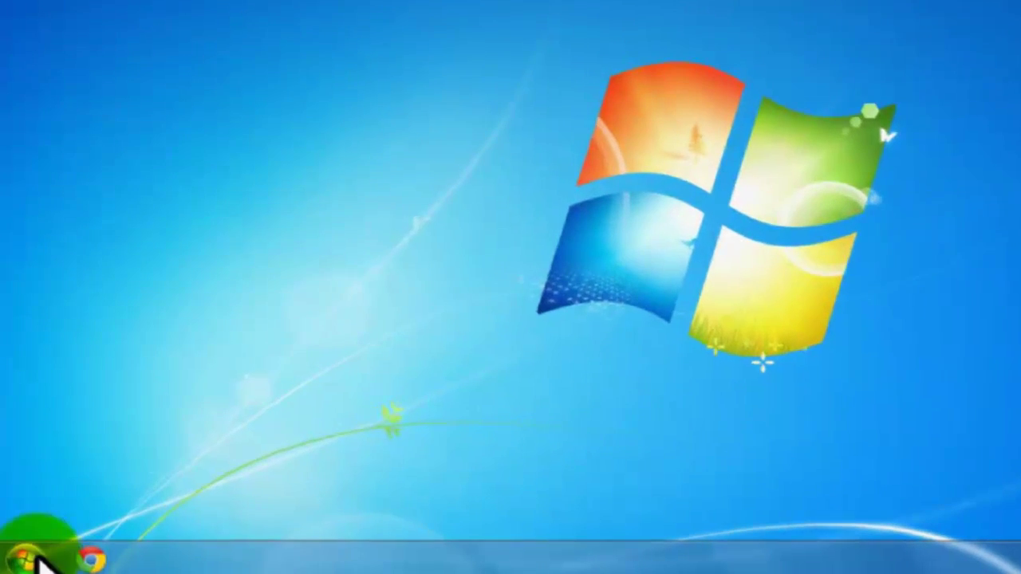
Step: Open the HMPALL (E:) flash drive from Computer
left_click(18, 560)
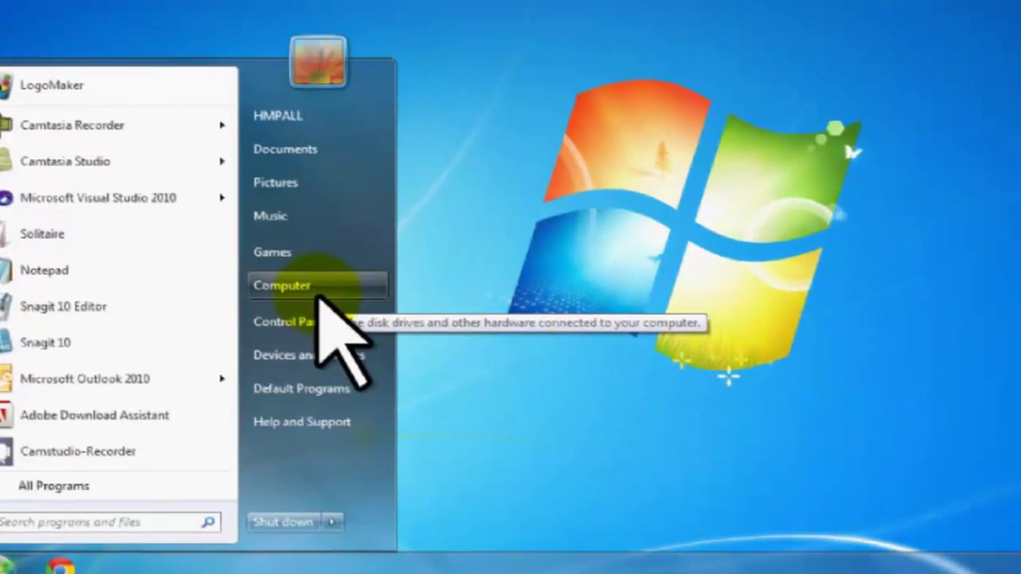
left_click(327, 263)
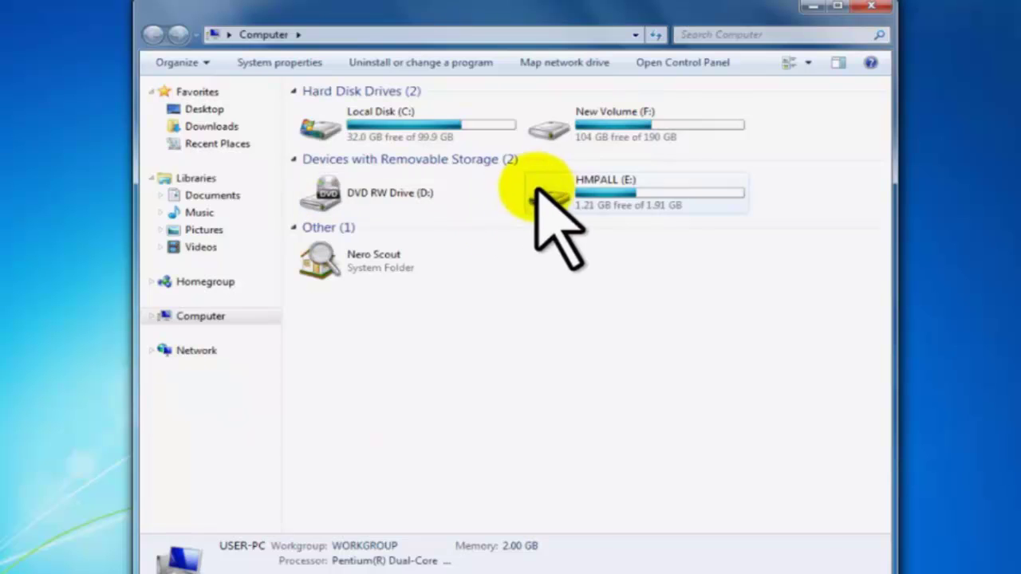
double_click(545, 189)
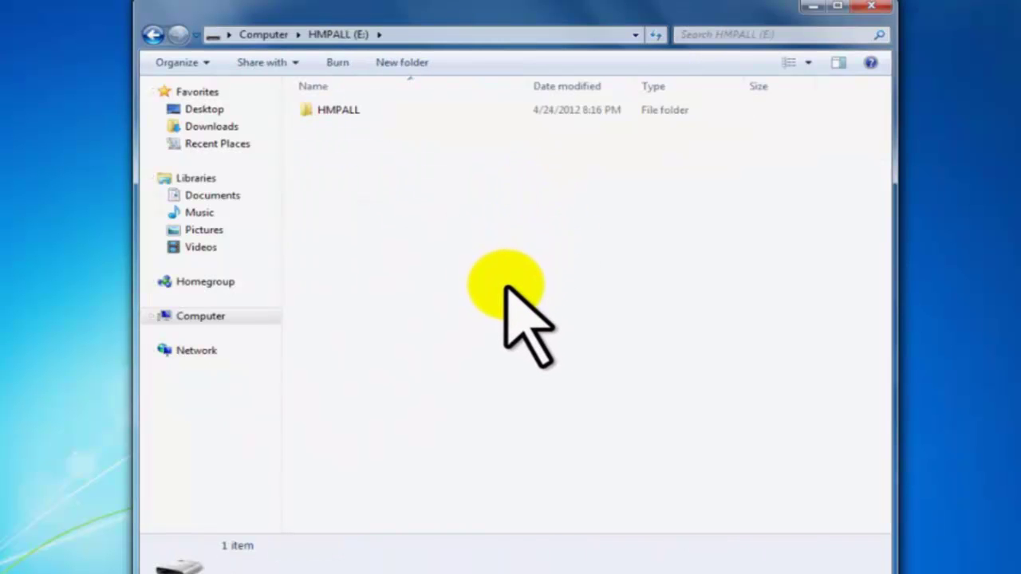
Step: Move the HMPALL folder from drive E: onto the desktop and close the drive window
left_click(315, 110)
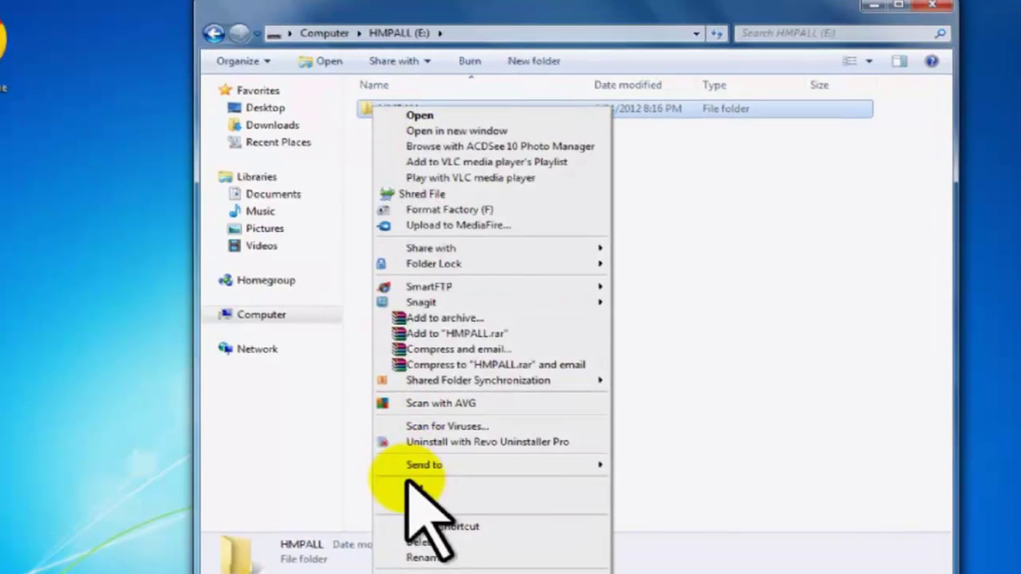
left_click(409, 482)
right_click(23, 195)
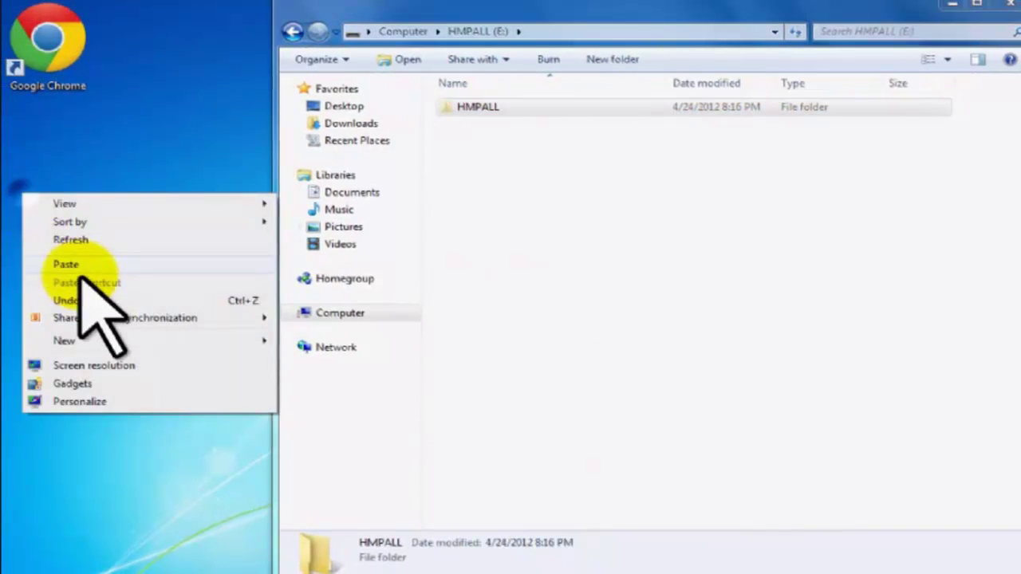
left_click(72, 265)
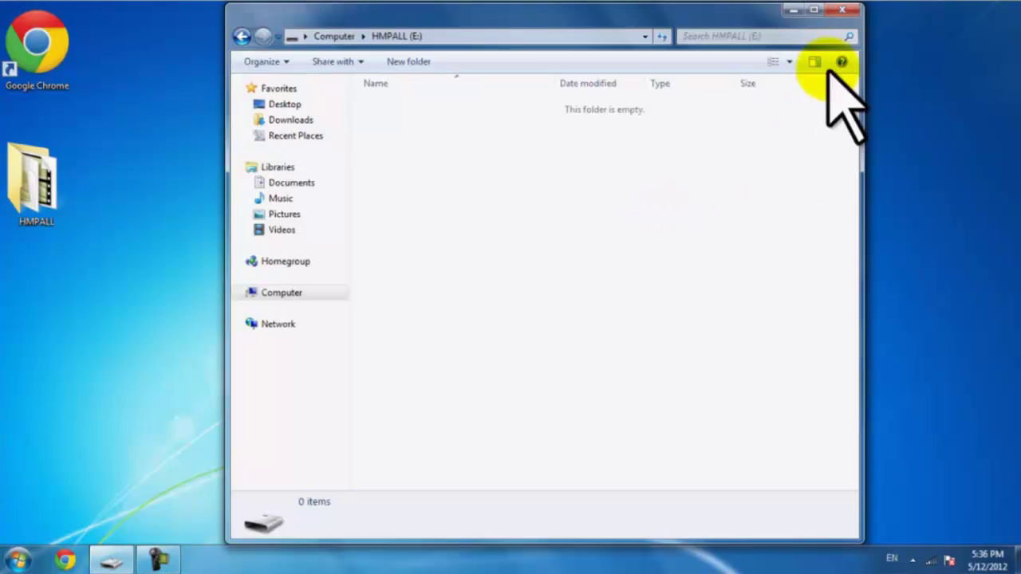
left_click(846, 10)
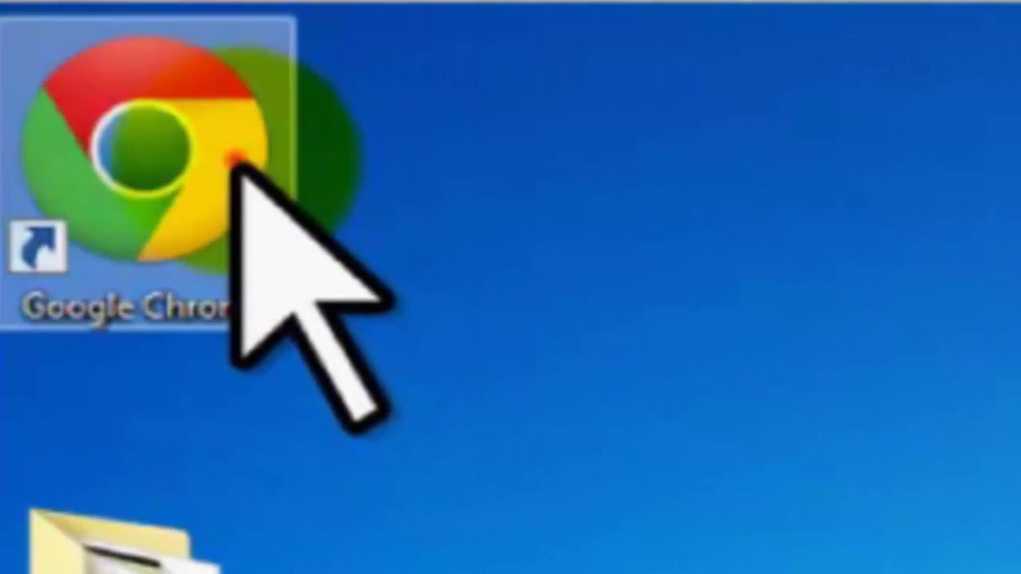
Step: In Chrome, download the 34.26 KB size increaser archive from mediafire.com/?r35l53r55l83rna
double_click(236, 163)
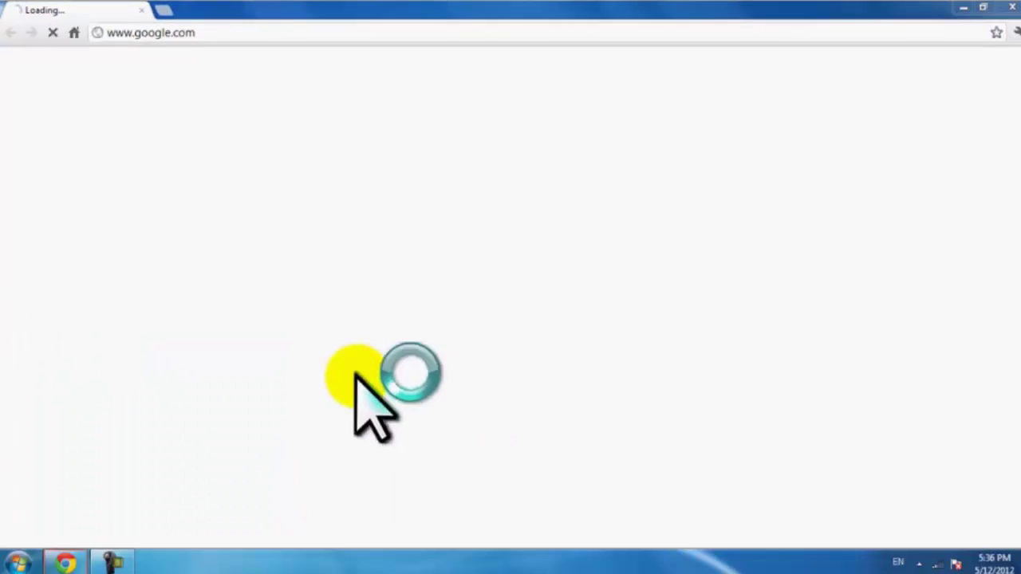
left_click(267, 32)
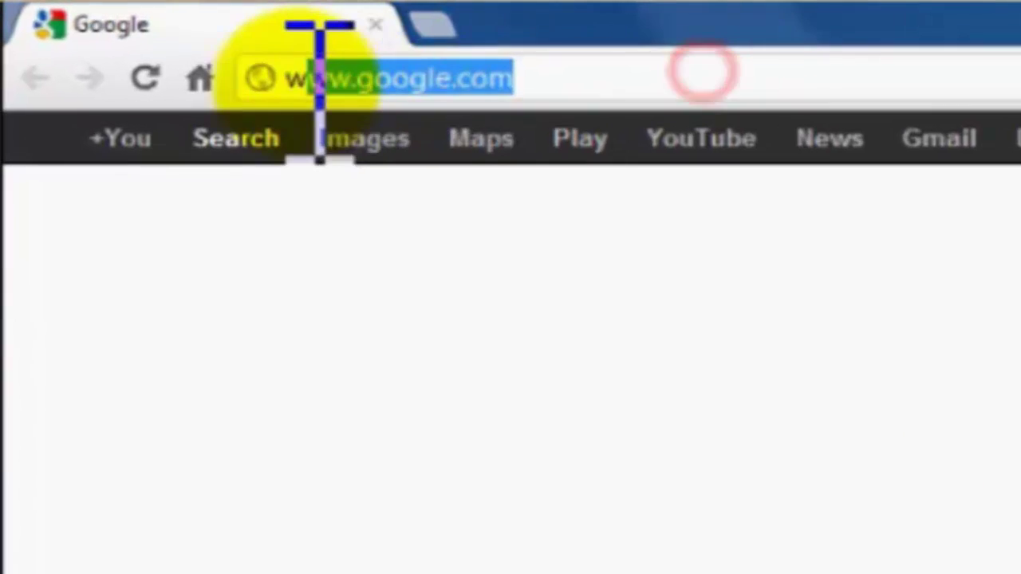
type("mediafire.com/")
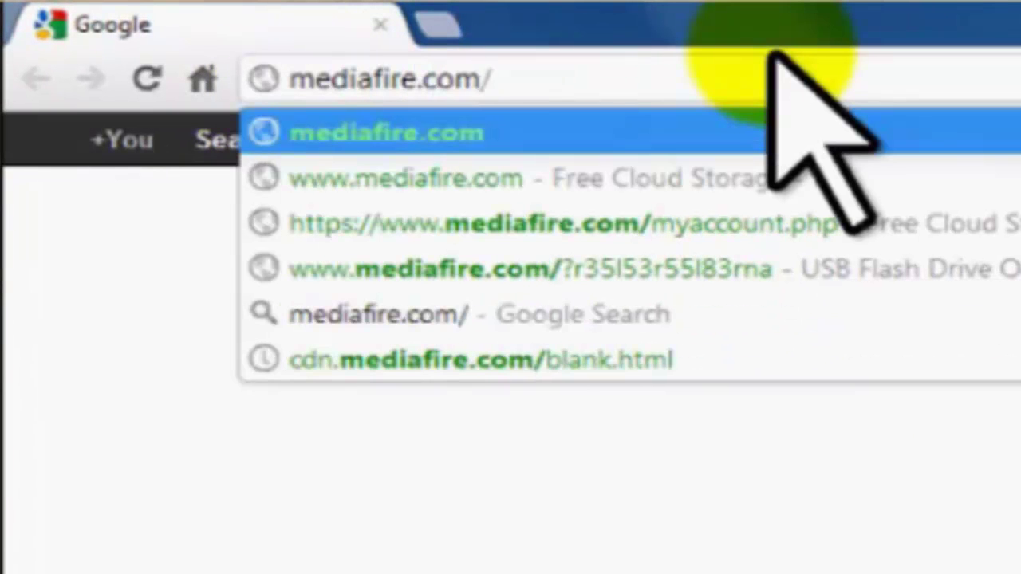
type("?r3")
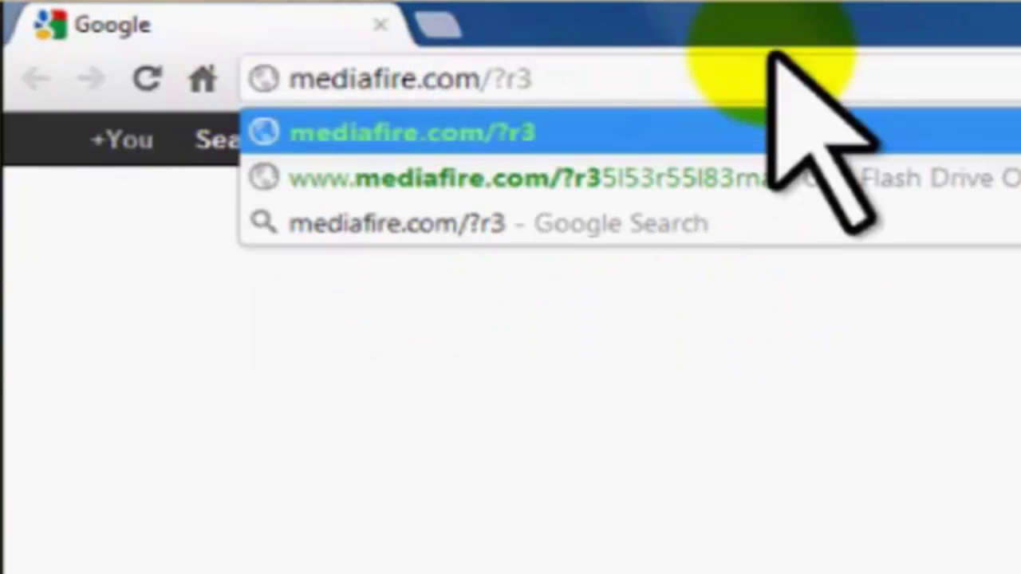
type("5l53r5")
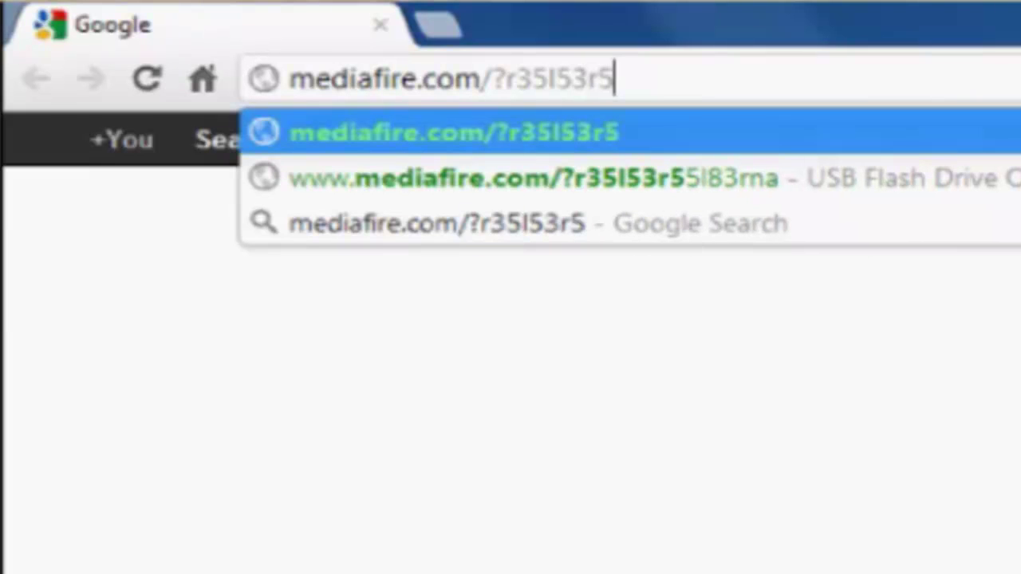
type("5l83rna")
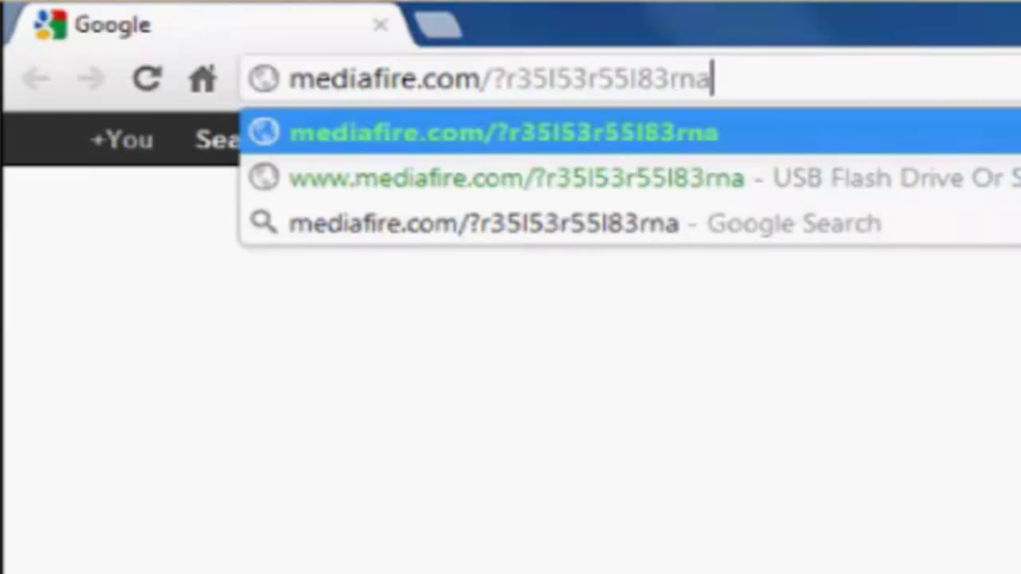
key("Return")
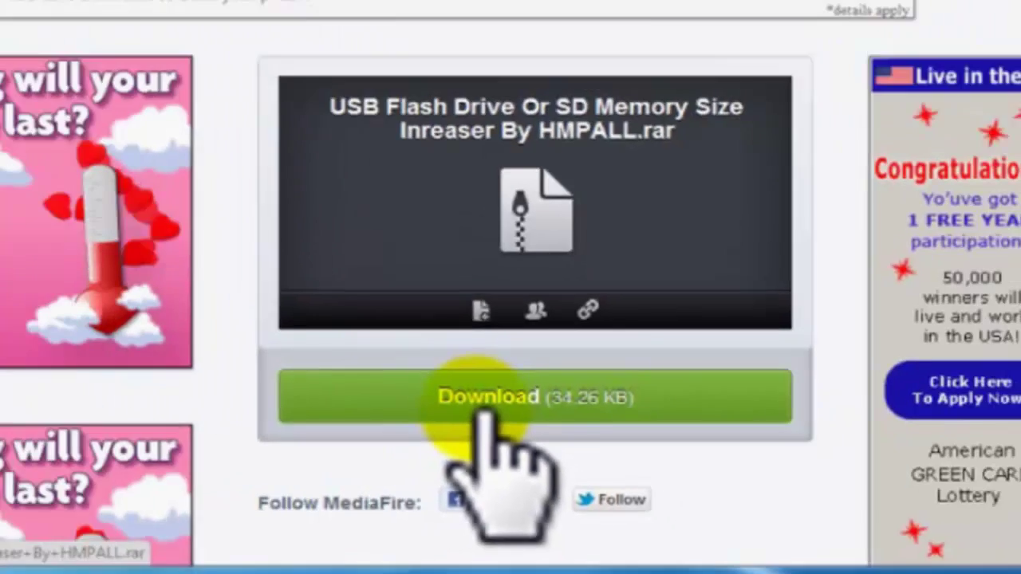
left_click(525, 445)
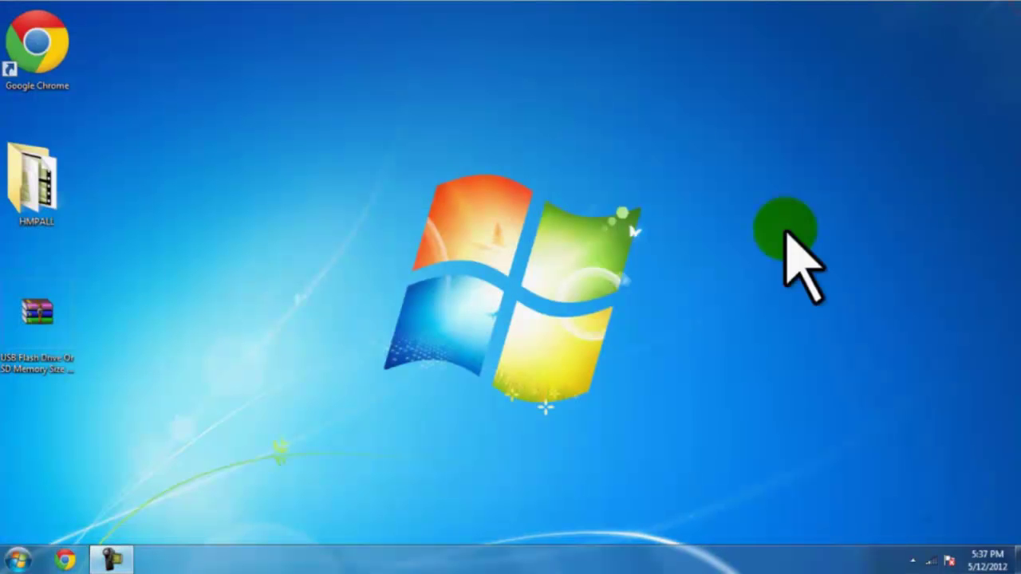
Step: Extract the downloaded .rar archive onto the desktop with Extract Here
left_click(37, 310)
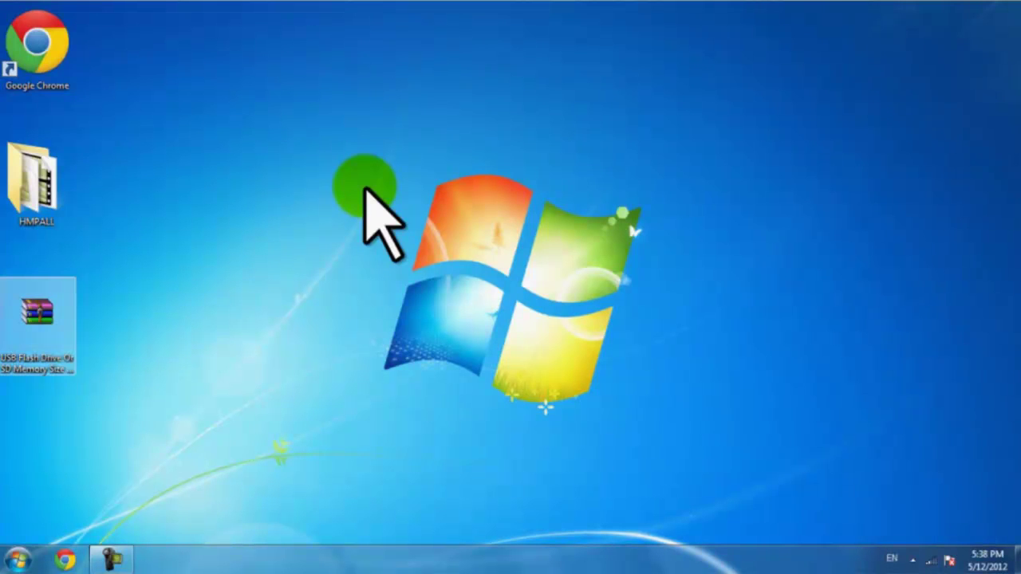
key("shift+F10")
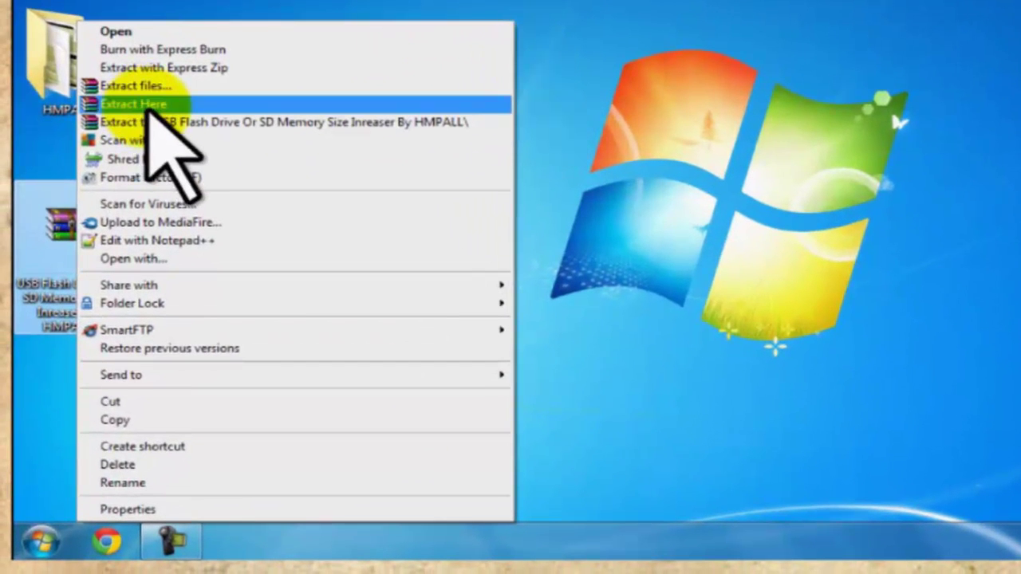
left_click(143, 107)
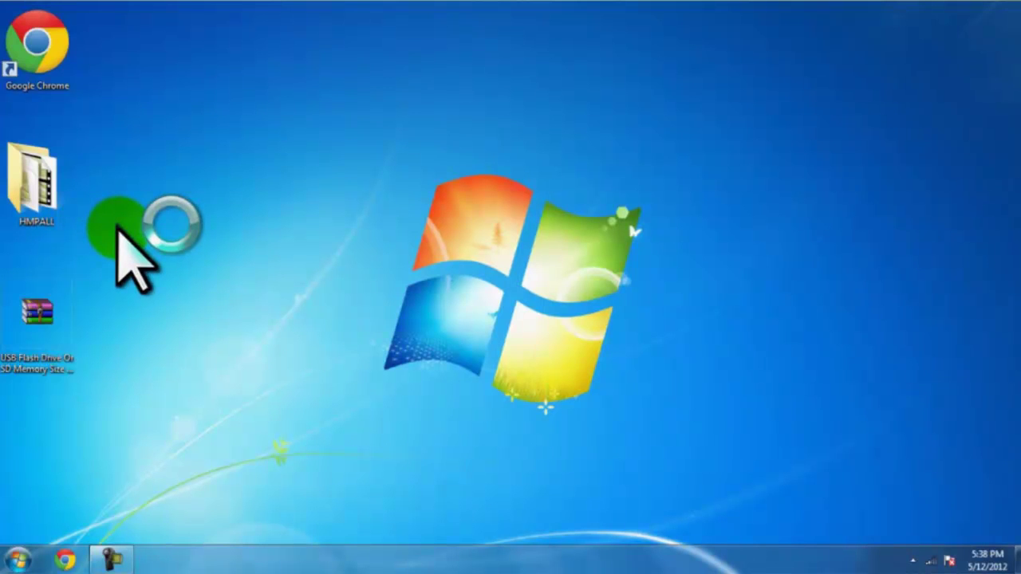
left_click(526, 307)
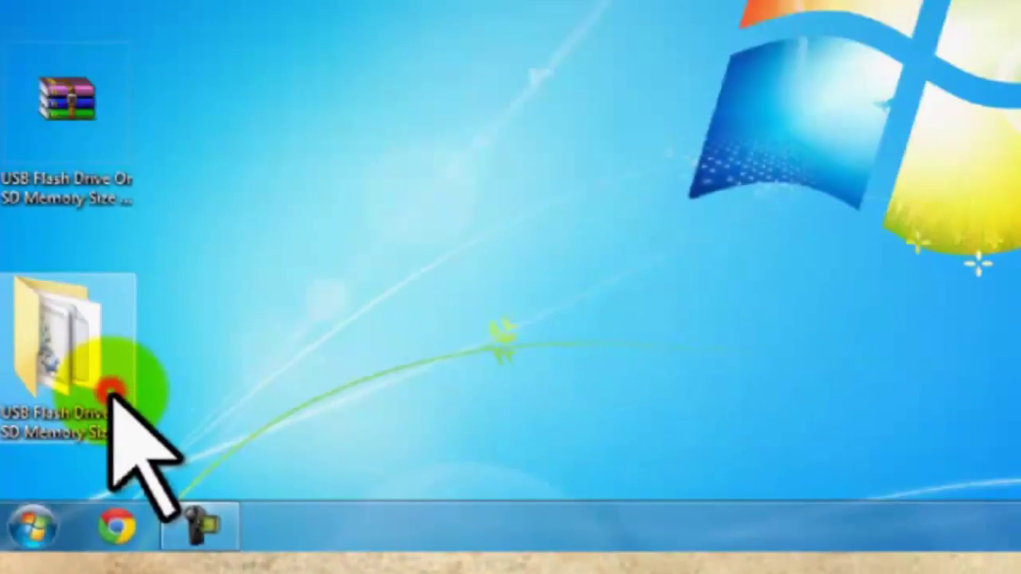
Step: Open the USB Flash Drive Or SD Memory Size Inreaser folder and run its batch file
double_click(58, 484)
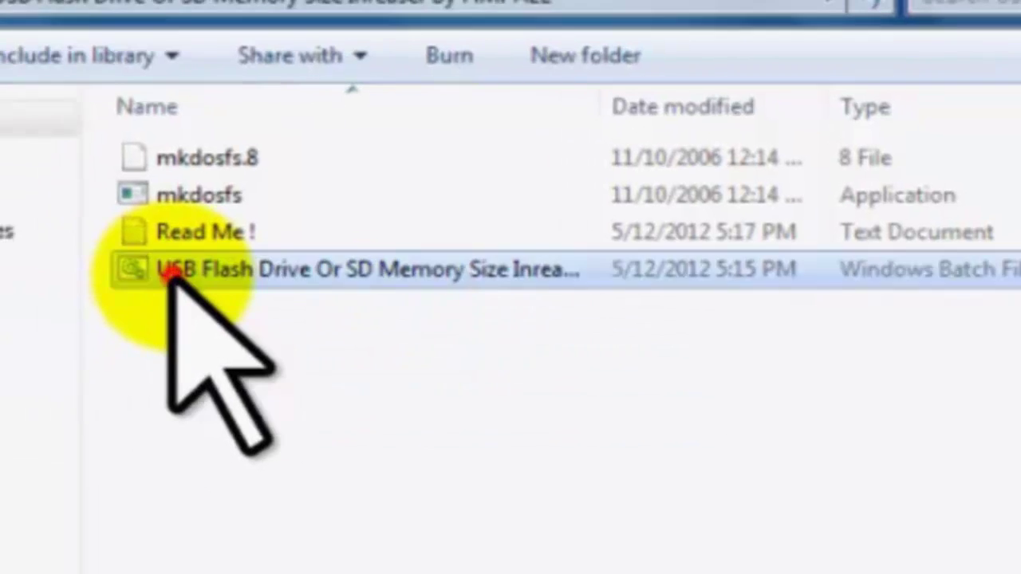
double_click(102, 268)
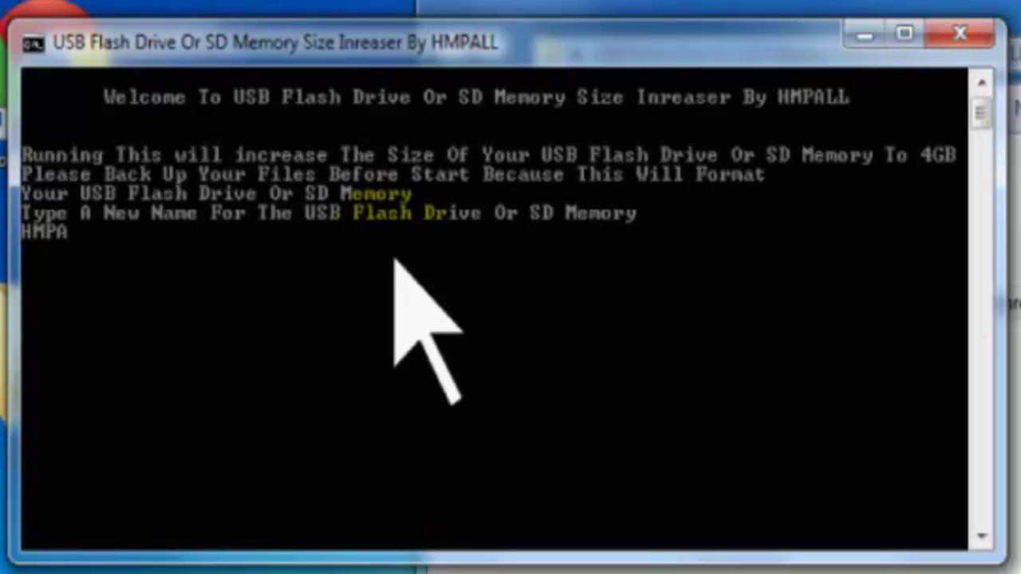
Step: Give the drive the name HMPALL, confirm its letter in Computer, and enlarge drive E
key("Return")
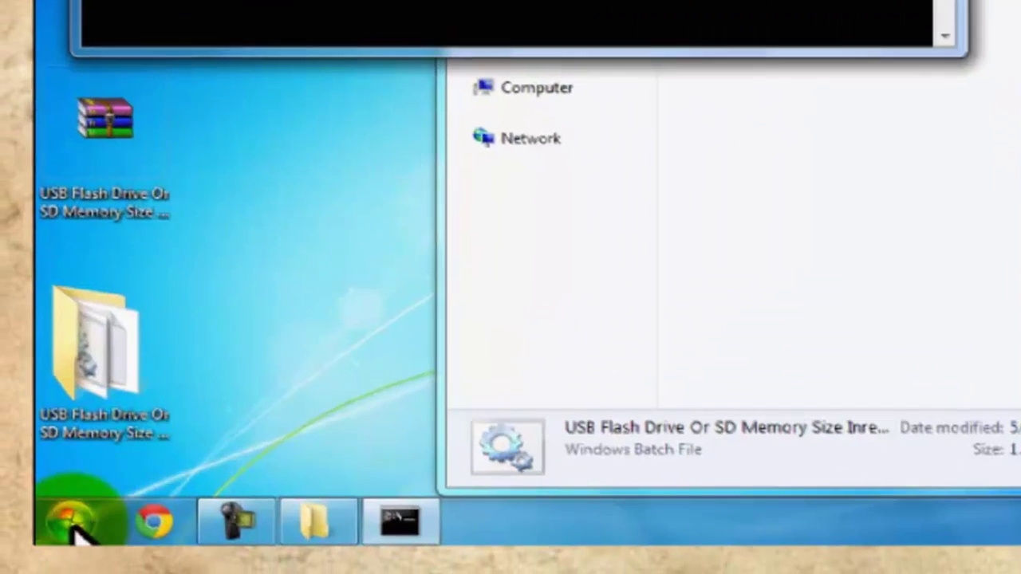
left_click(74, 527)
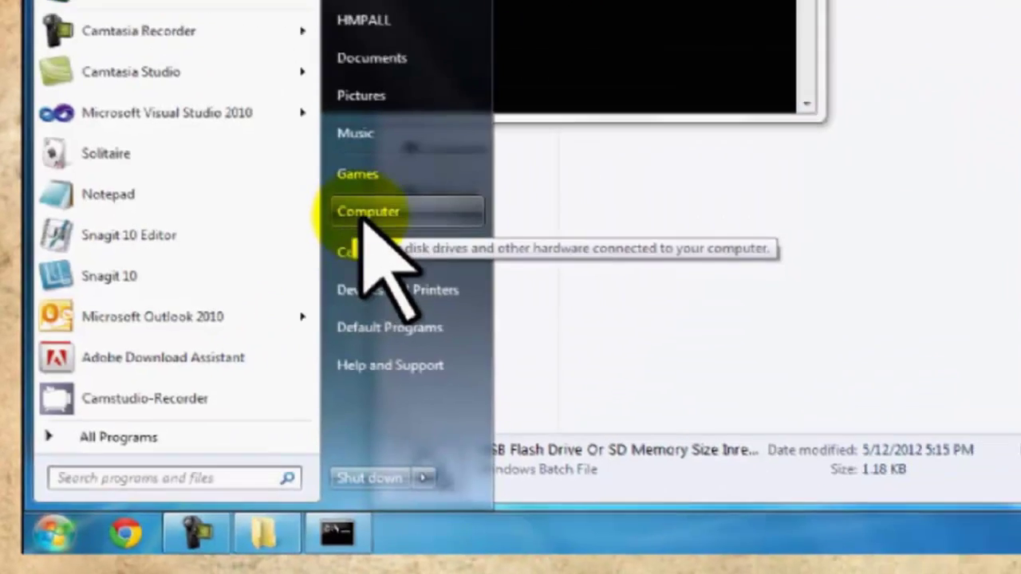
left_click(367, 214)
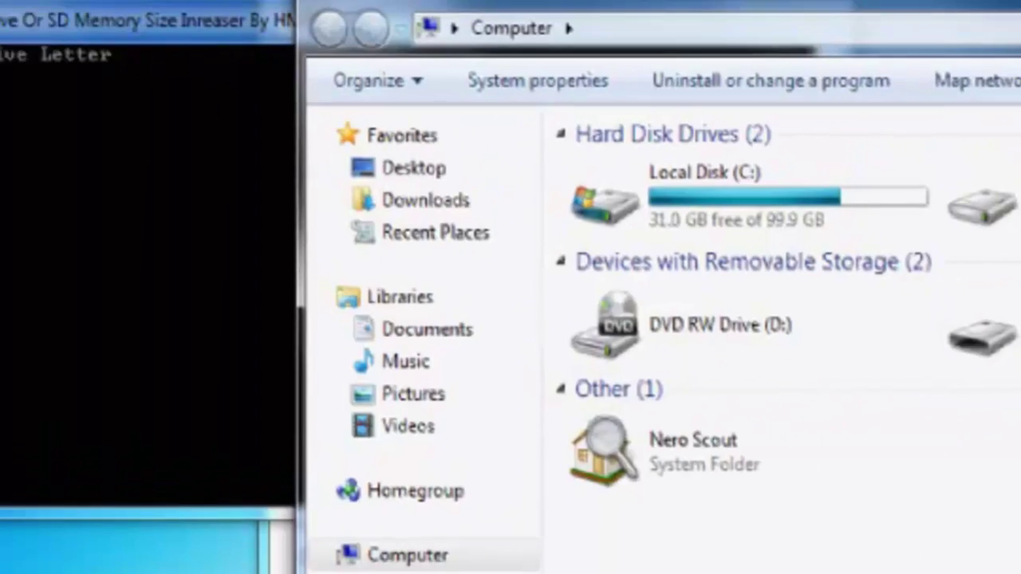
left_click(246, 152)
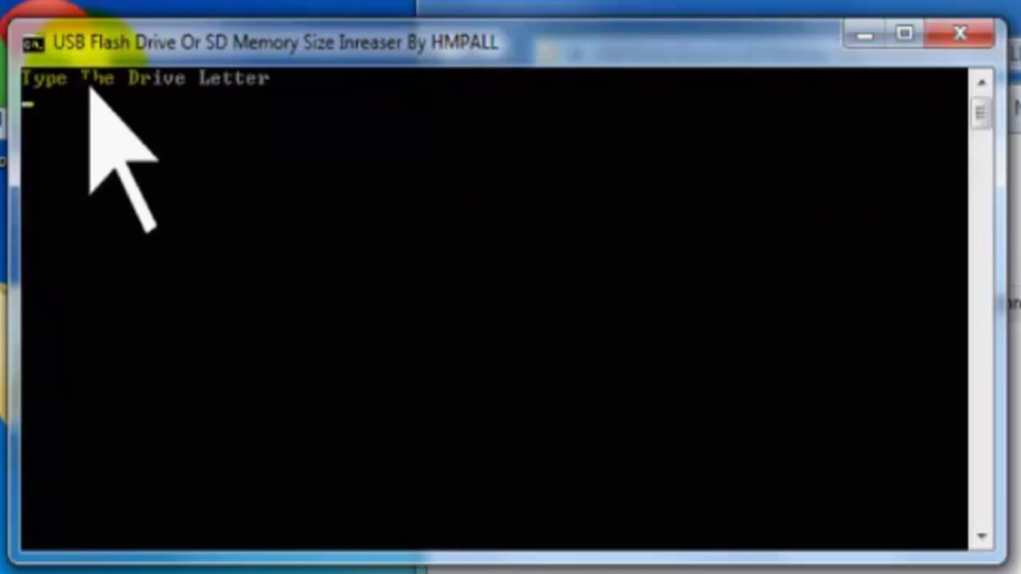
type("E")
key("Return")
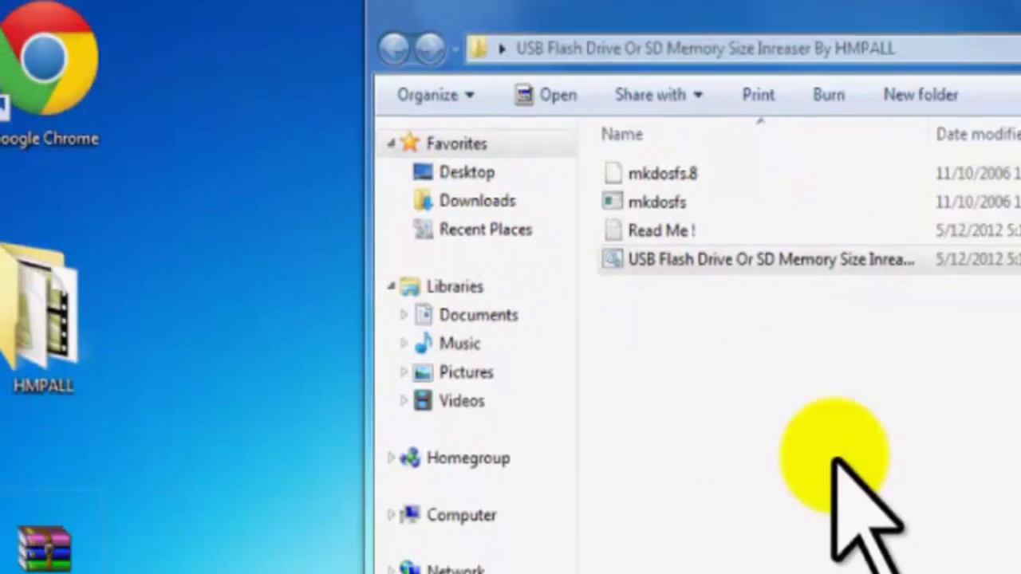
Step: Close the tool's folder and check in Computer that HMPALL (E:) shows 3.99 GB
left_click(874, 18)
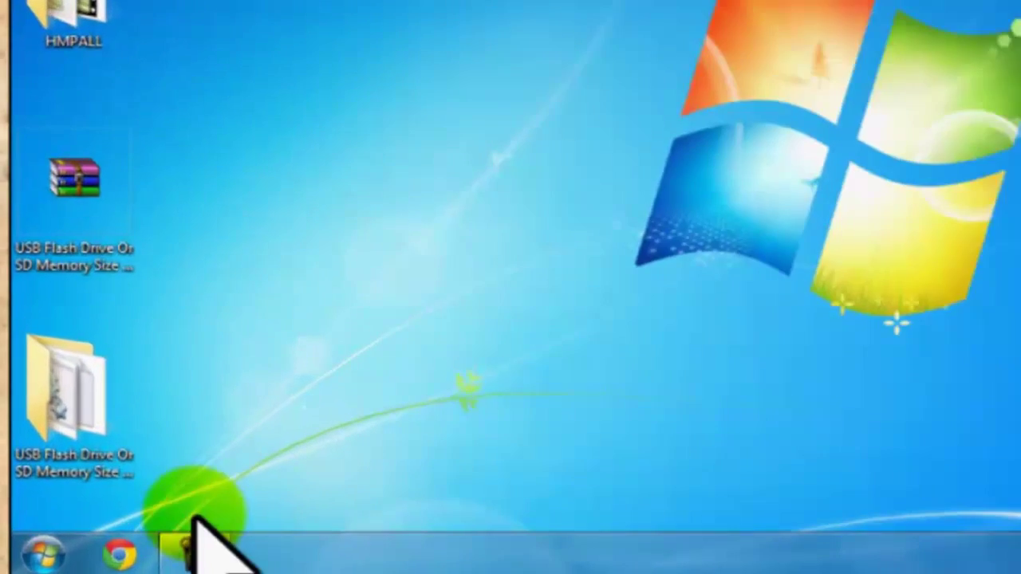
left_click(44, 555)
left_click(403, 189)
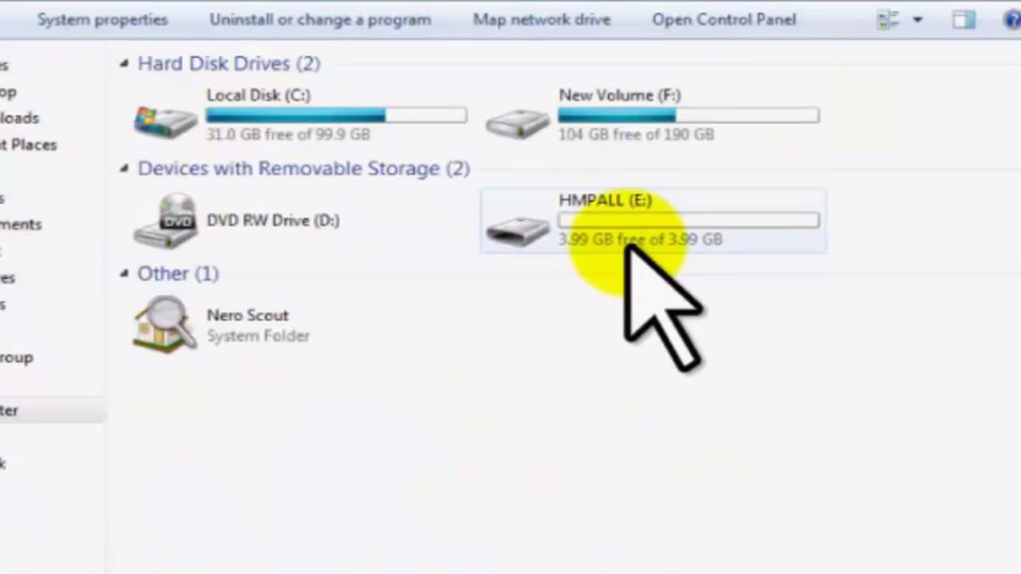
mouse_move(678, 243)
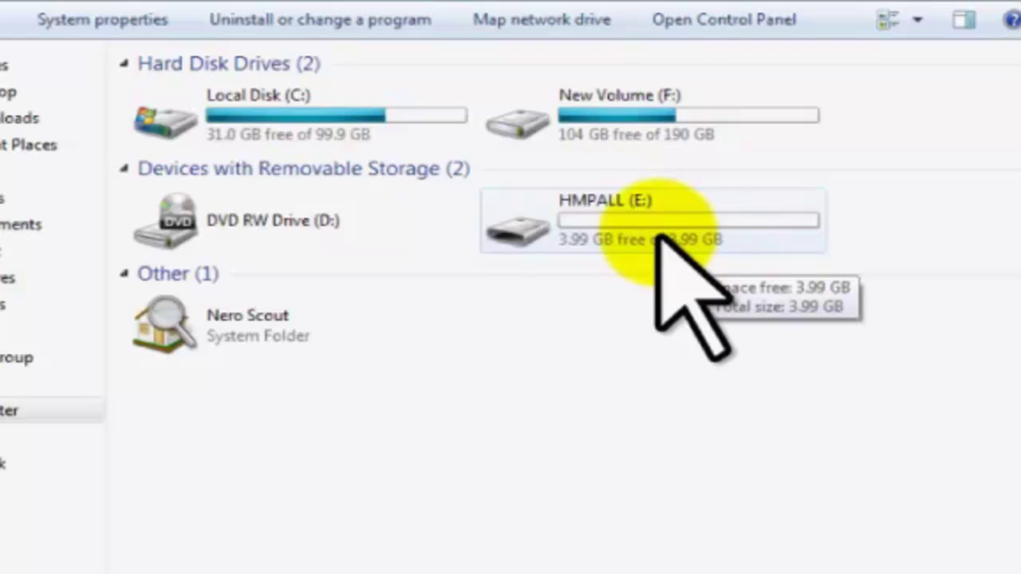